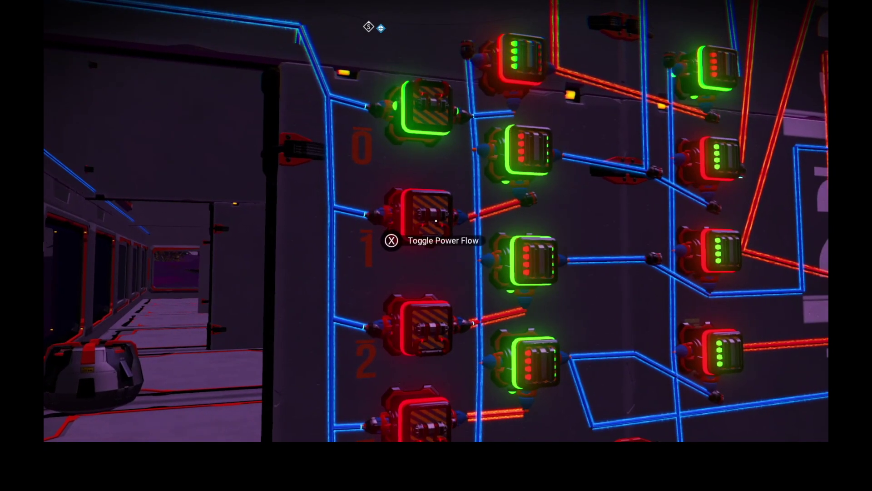
# - Turn on input switch 1, then power off a second switch in the circuit
pyautogui.click(437, 222)
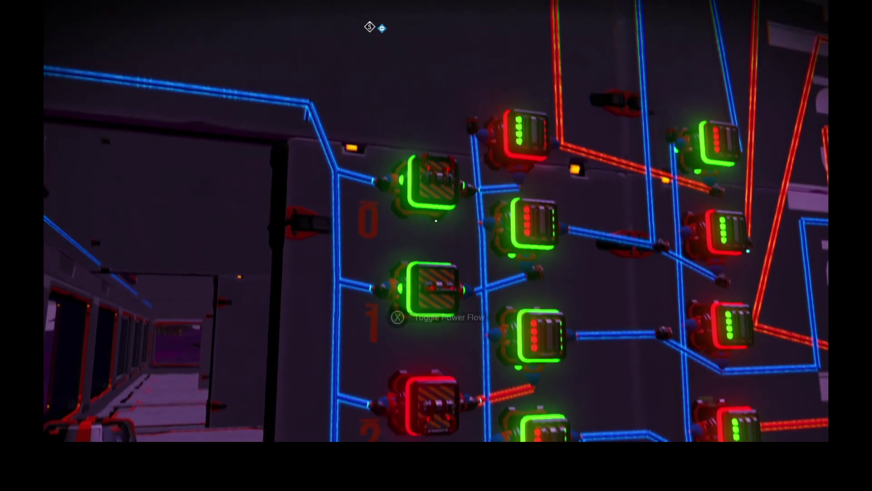
pyautogui.click(436, 222)
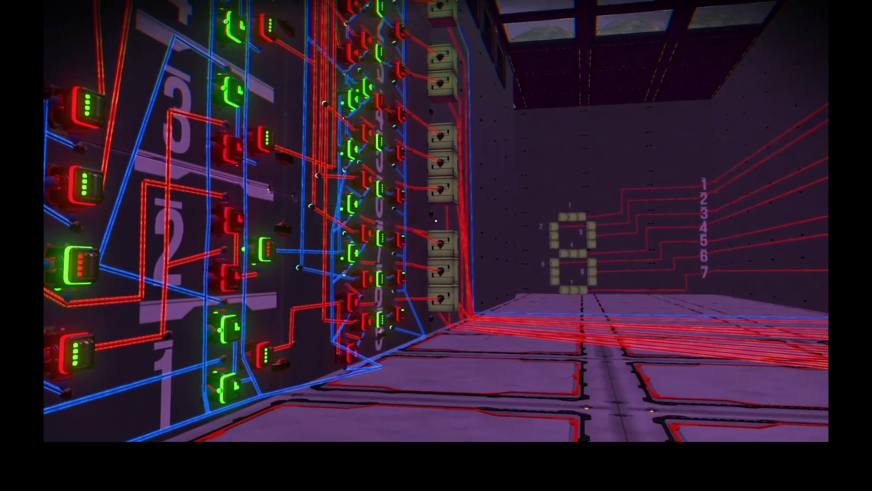
# - Flip the main power switch so the seven-segment display lights up
pyautogui.press('e')
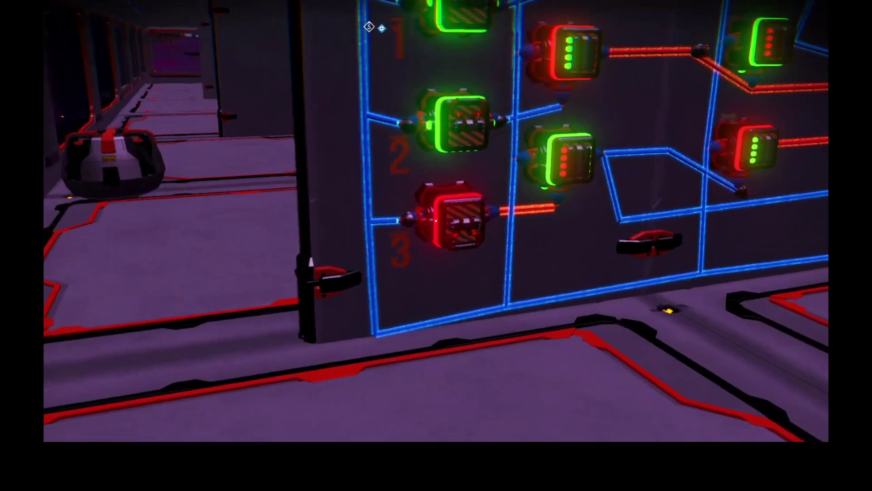
# - Turn input switch 3 on and switches 2 and 1 off
pyautogui.press('e')
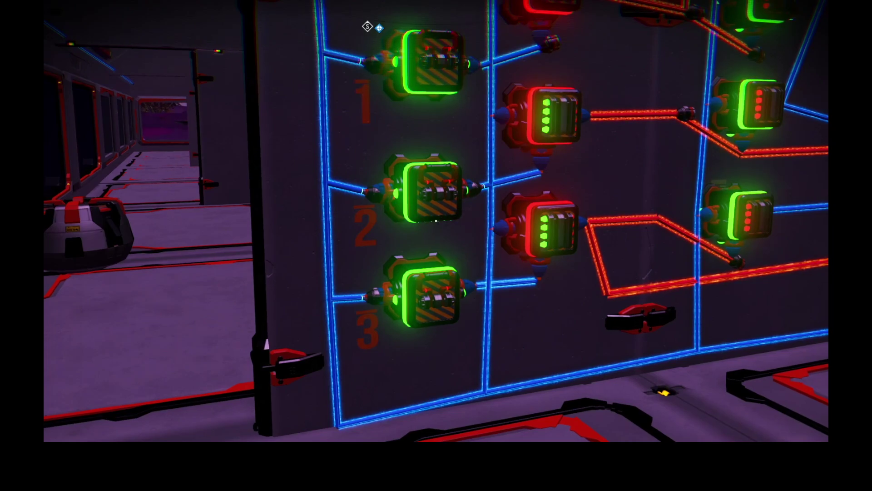
pyautogui.press('e')
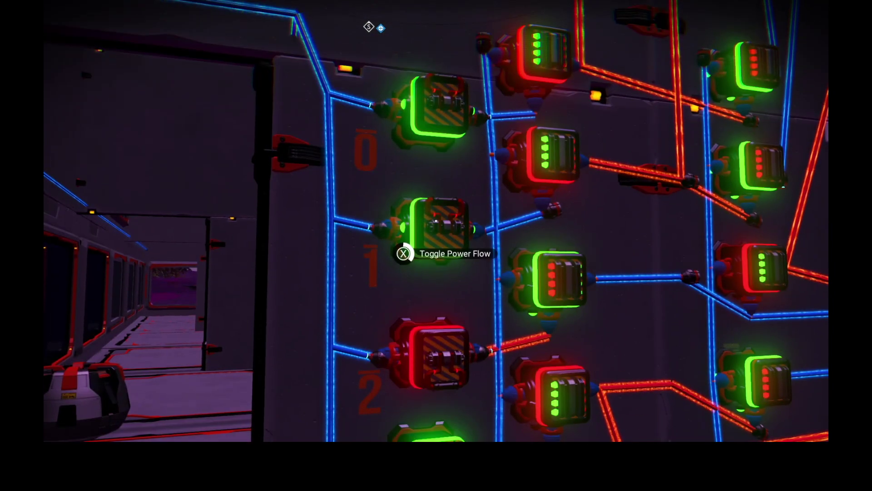
pyautogui.press('e')
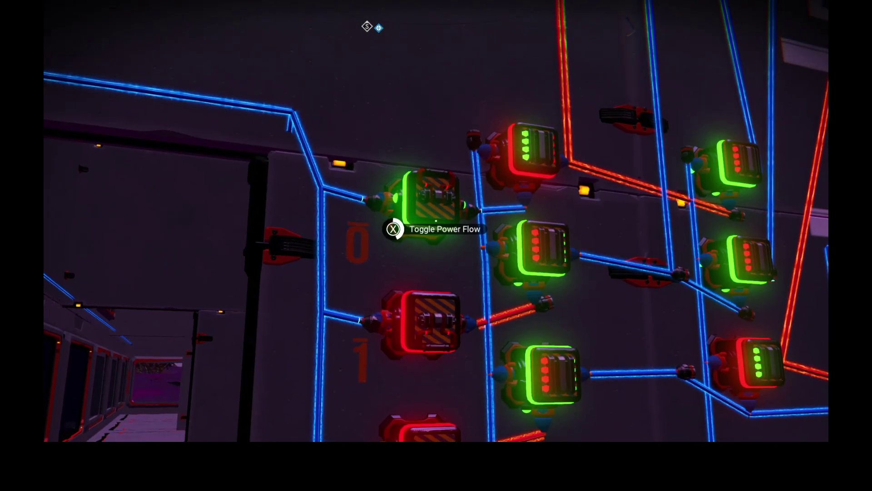